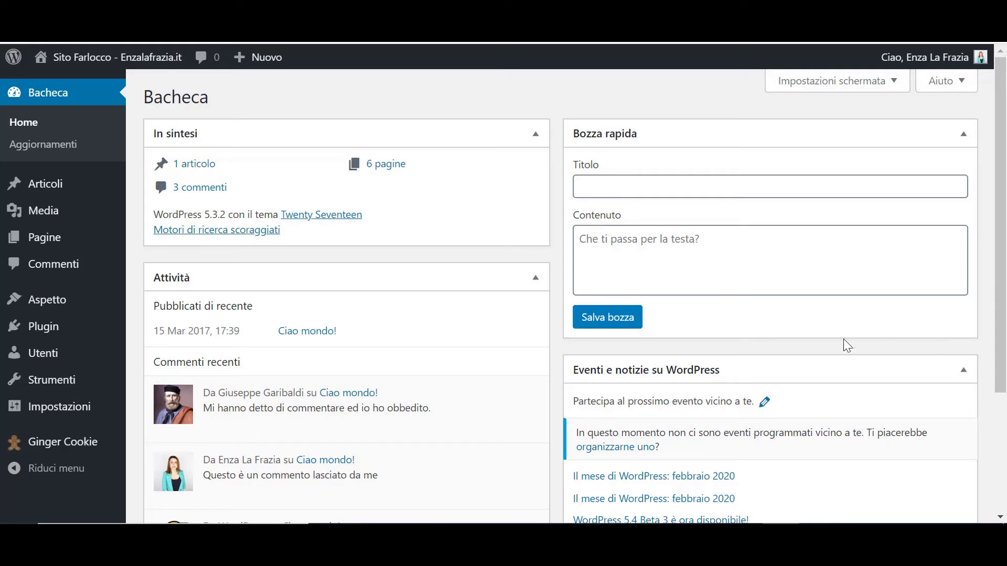
- Open the article "Ciao mondo!" for editing and dismiss the autosave notice
click(81, 196)
mouse_move(181, 213)
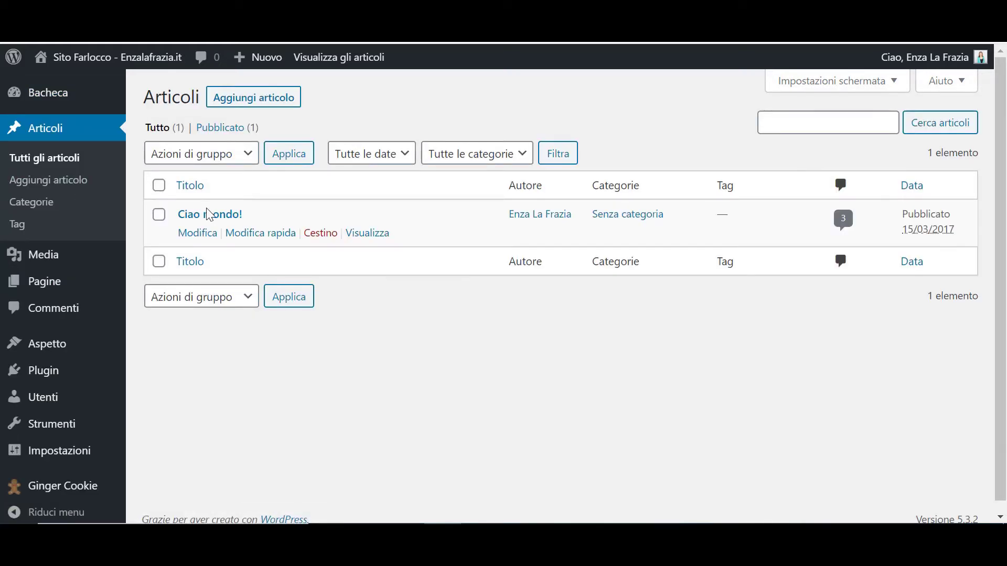
click(211, 215)
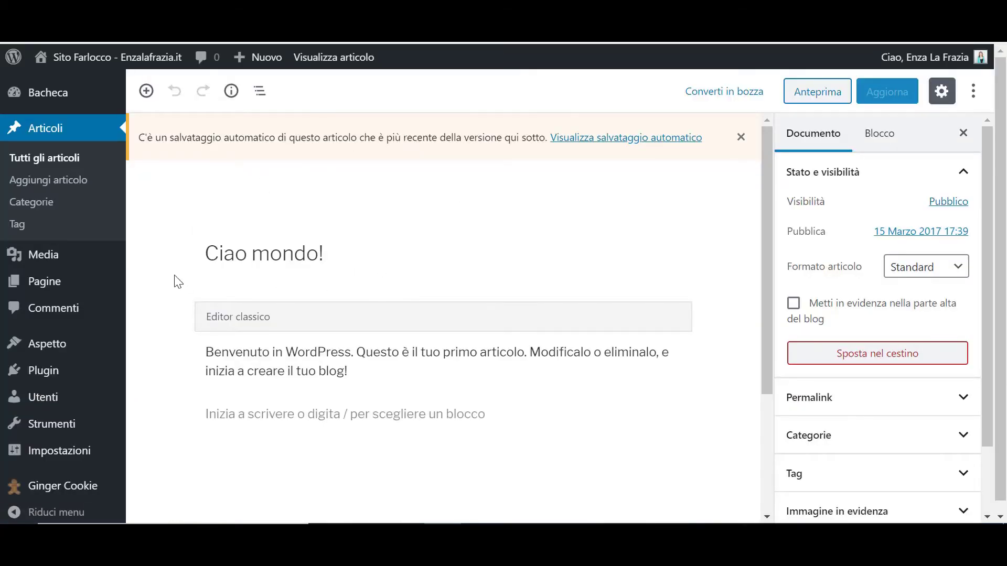
click(248, 414)
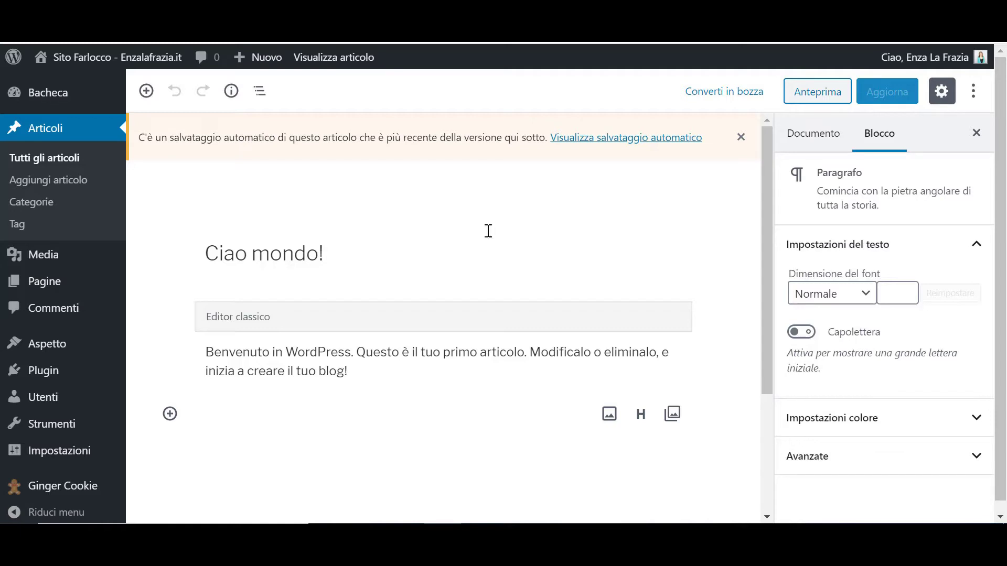
click(741, 137)
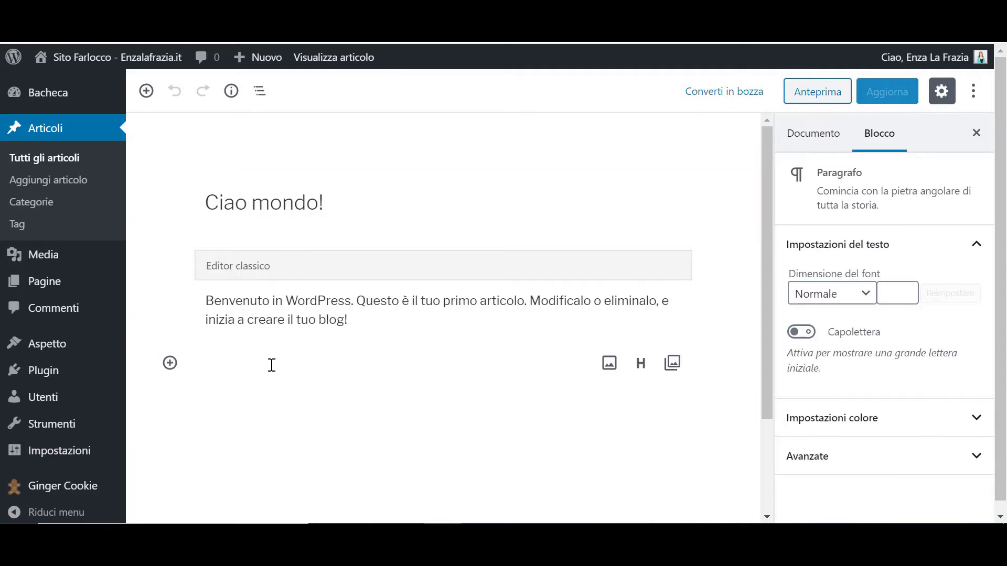
- Add blank lines after the text in the classic editor block and start adding media there
click(353, 317)
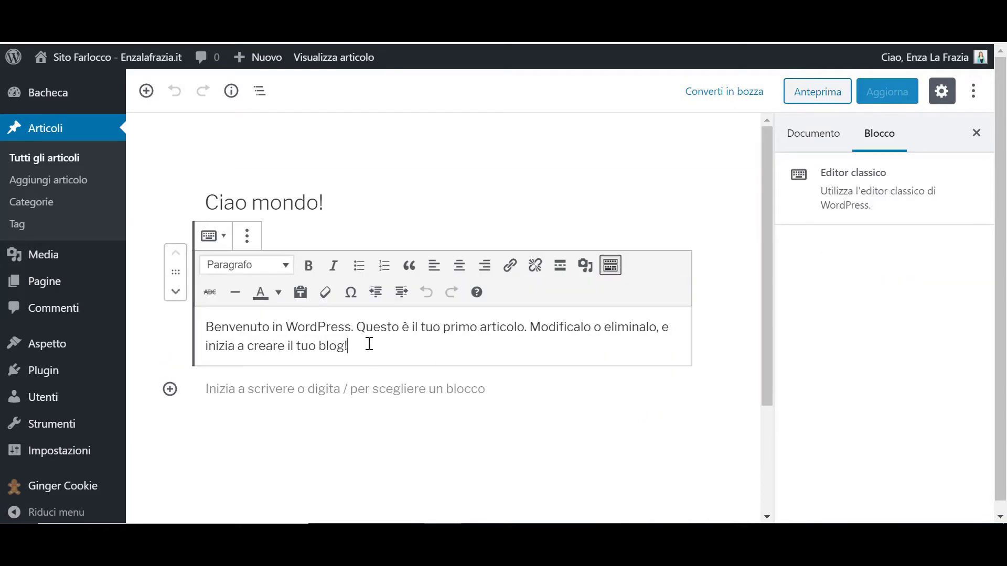
key(Return)
key(Return)
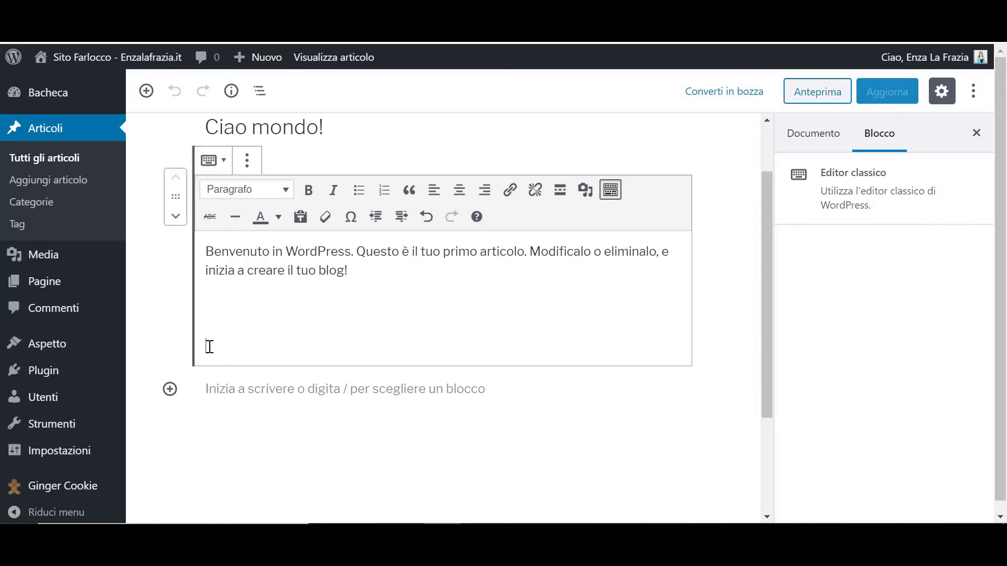
click(590, 196)
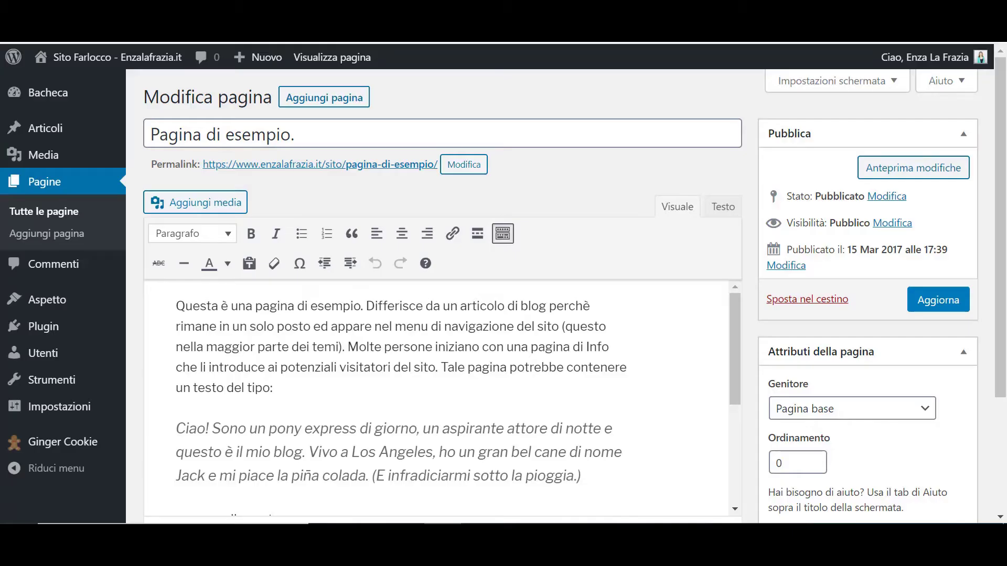
- View the add-media dialog of the page "Pagina di esempio" and close it without inserting anything
click(215, 206)
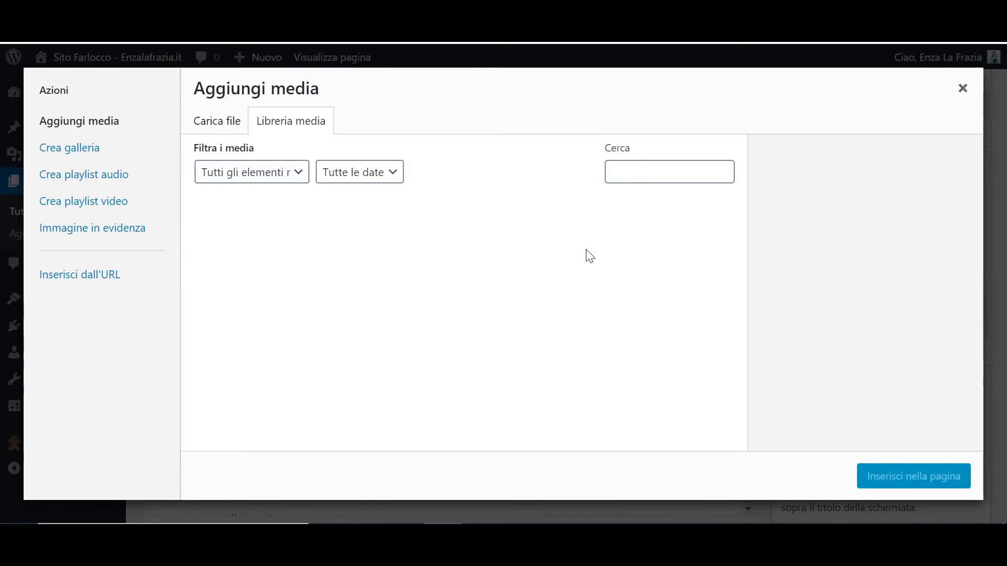
click(963, 88)
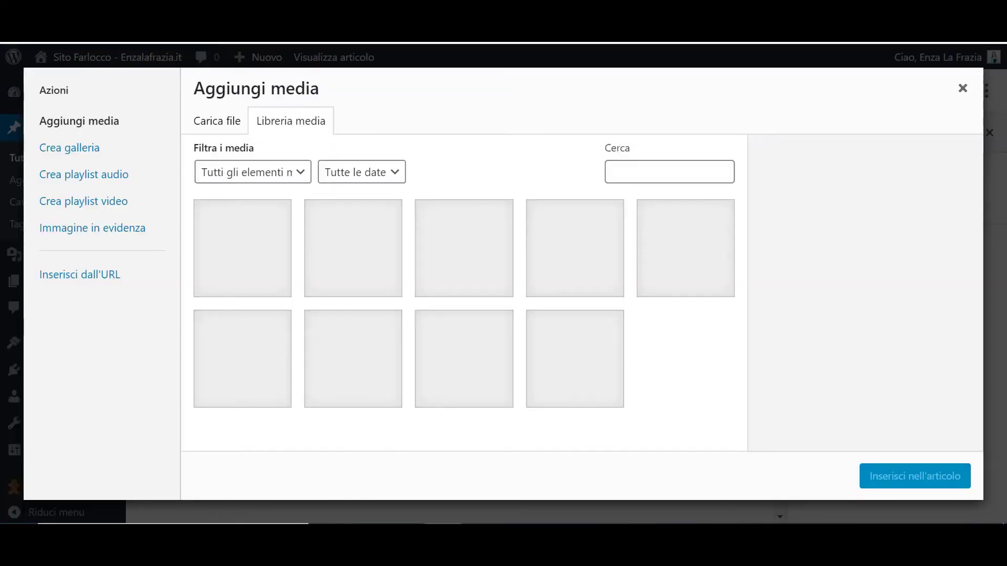
- Upload the video file video-promo-gbusiness from the desktop to the media library and insert it into the article
click(216, 120)
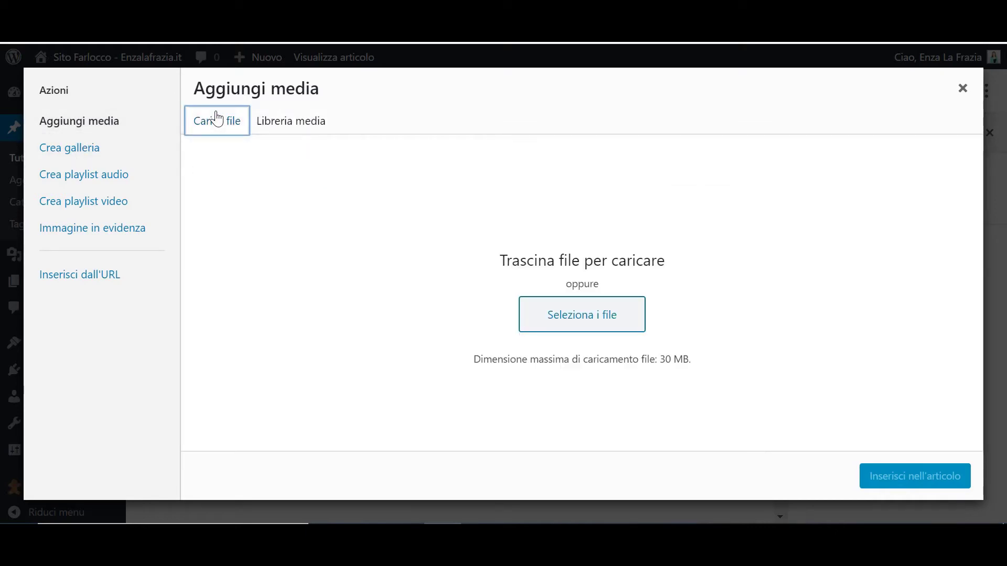
click(603, 318)
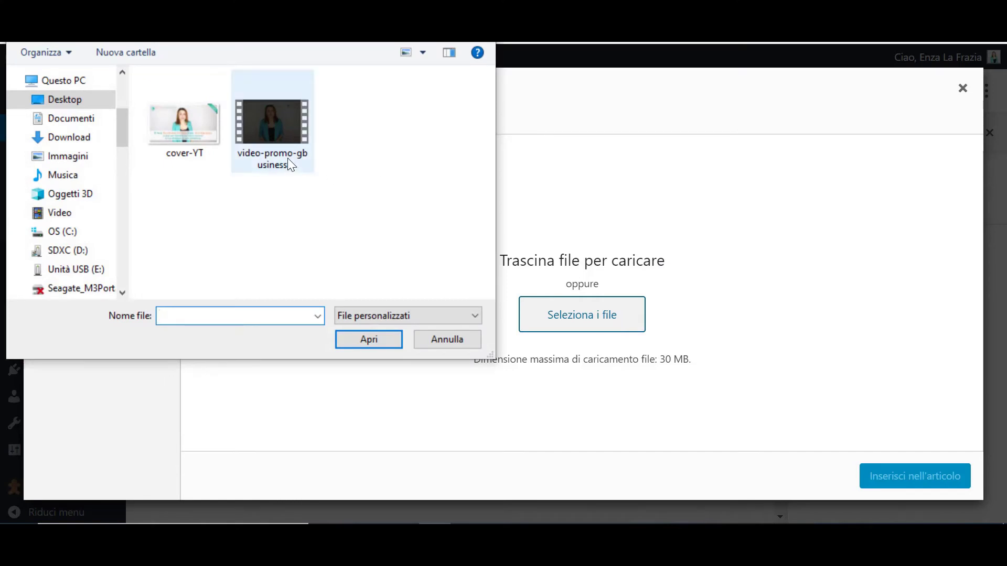
double_click(283, 124)
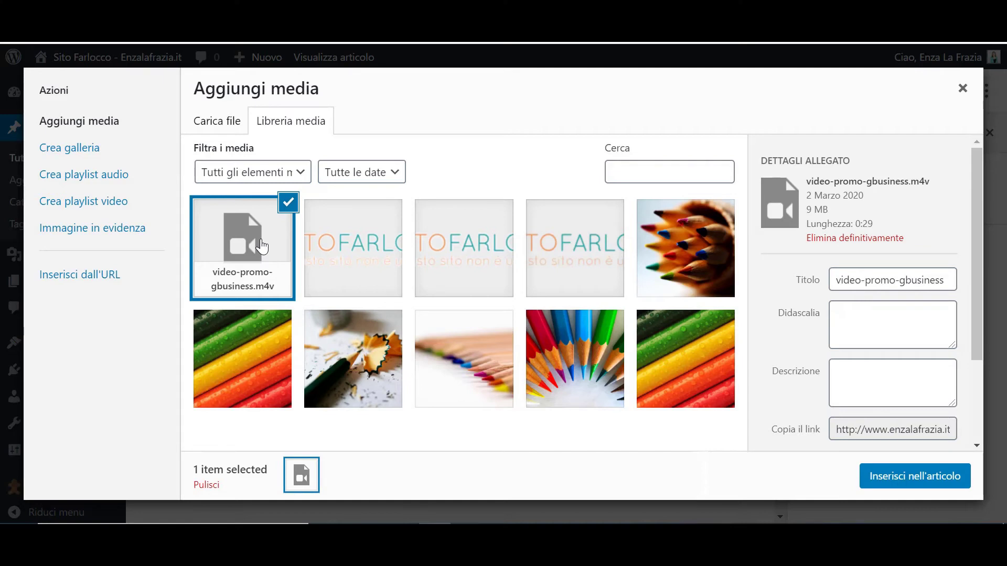
click(233, 125)
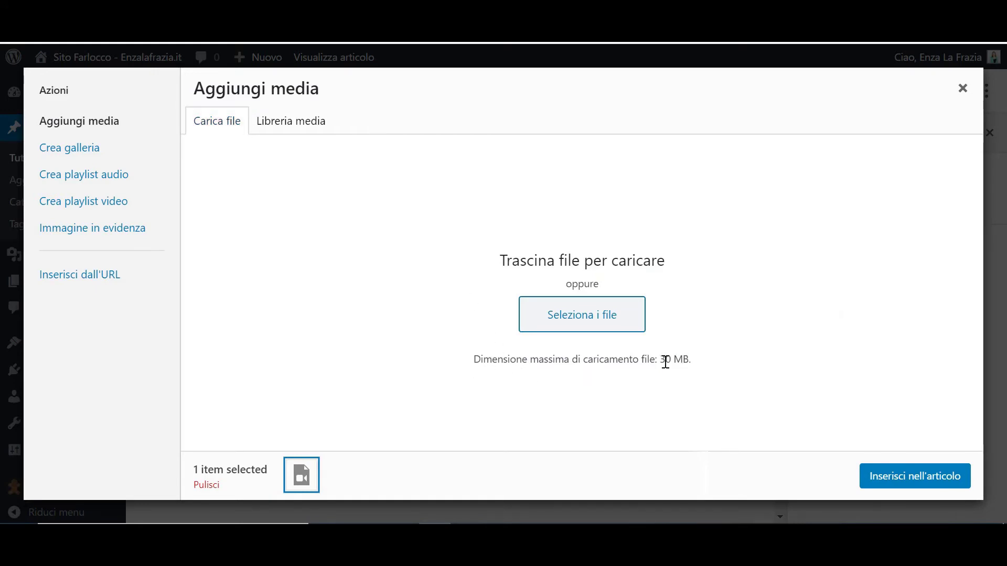
click(313, 127)
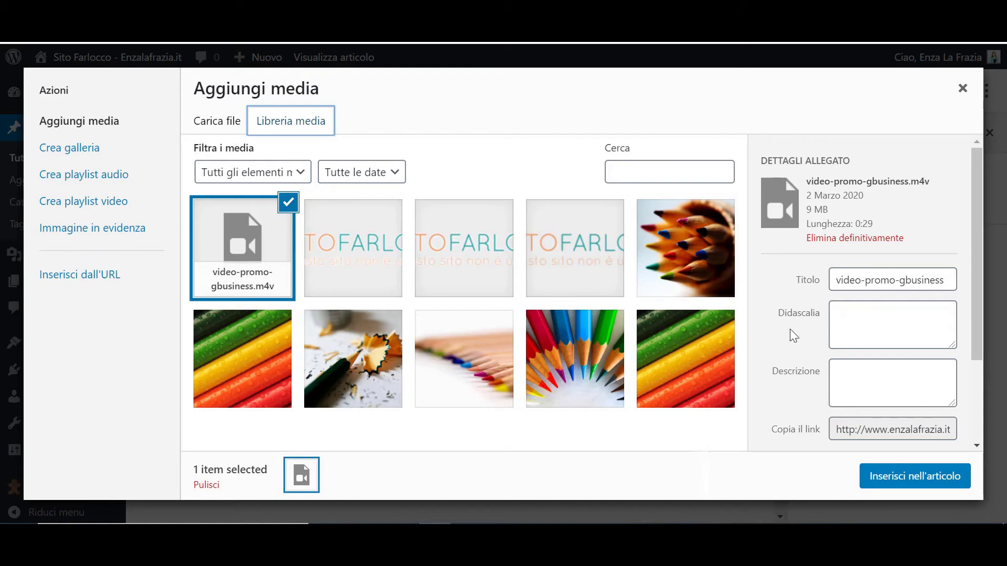
click(916, 478)
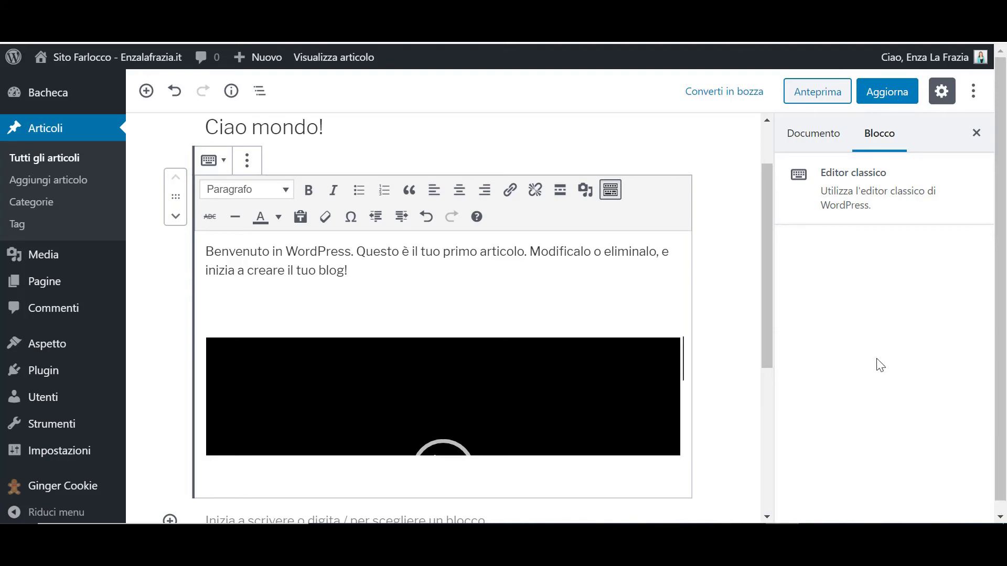
- Open the inserted video's details and review its source formats, preload setting and playback options
click(269, 393)
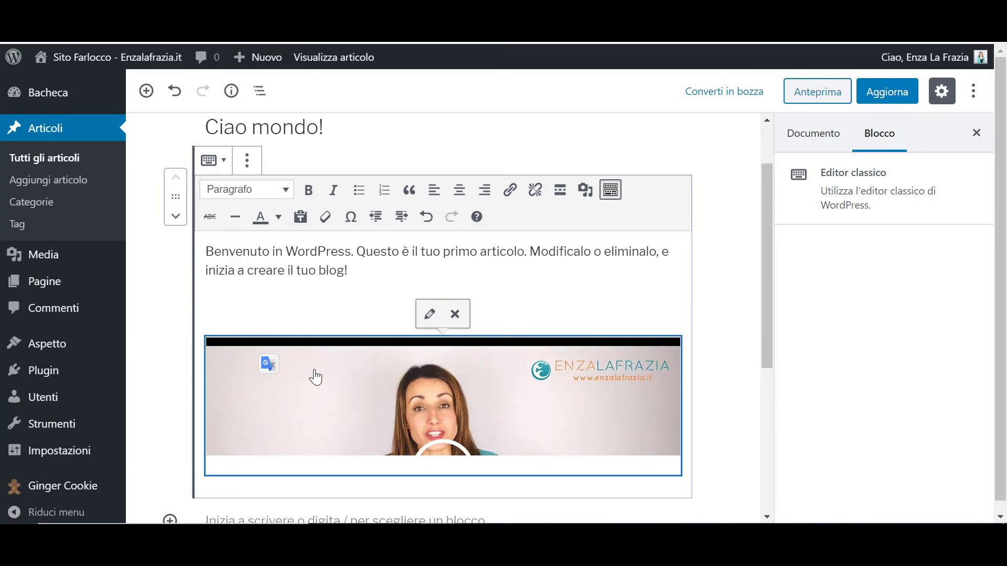
click(428, 317)
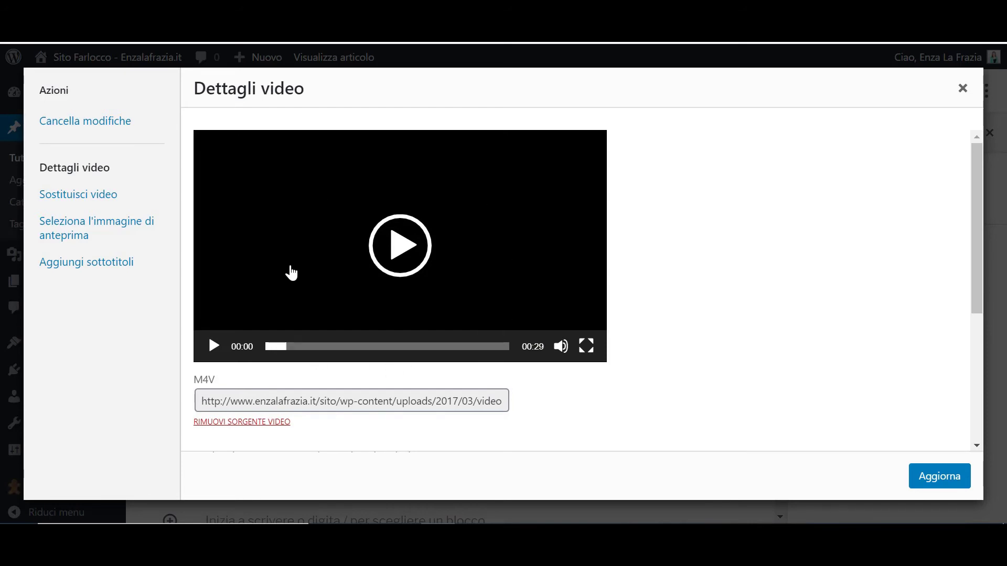
scroll(292, 326, down, 3)
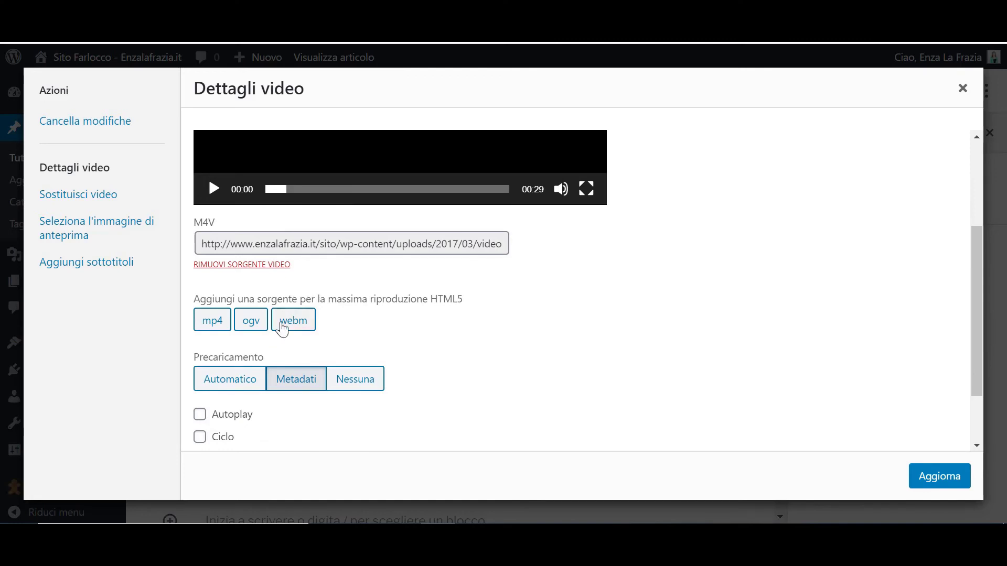
scroll(280, 323, down, 2)
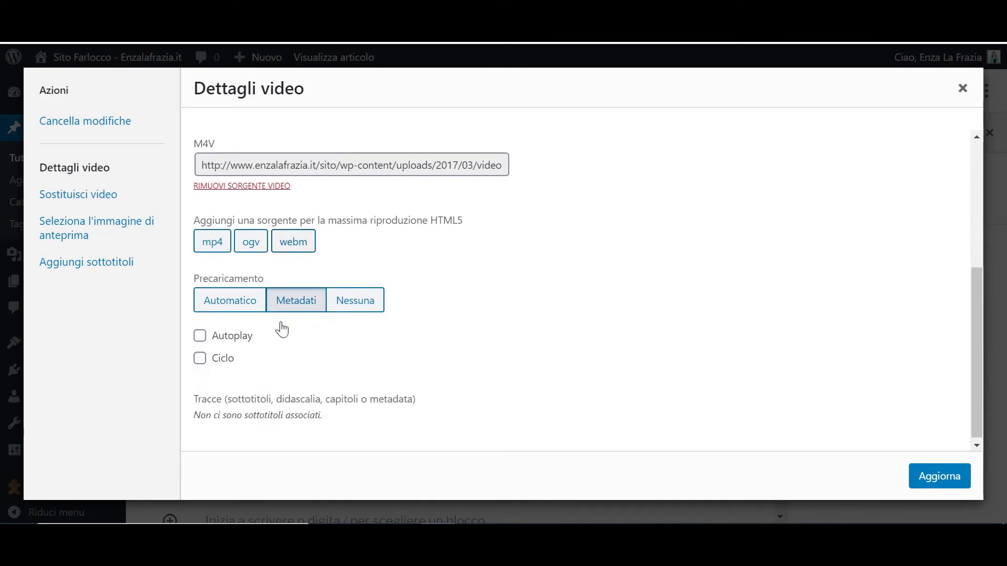
- Try the video's Autoplay and Ciclo options, turning each one on and off again
click(202, 340)
click(202, 341)
click(204, 366)
click(204, 365)
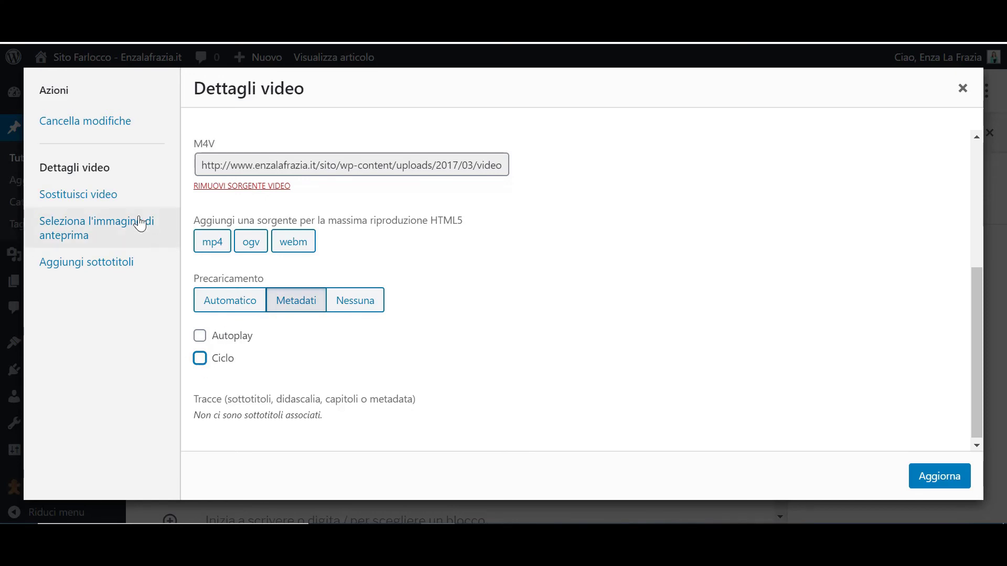
- Upload the image cover-YT from the desktop and set it as the video's preview image
click(84, 231)
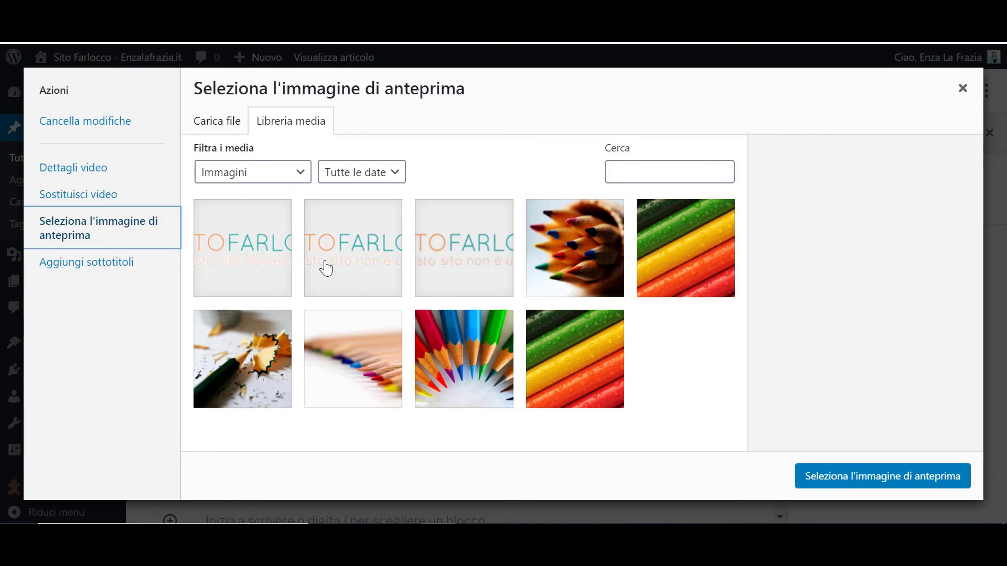
click(228, 126)
click(602, 310)
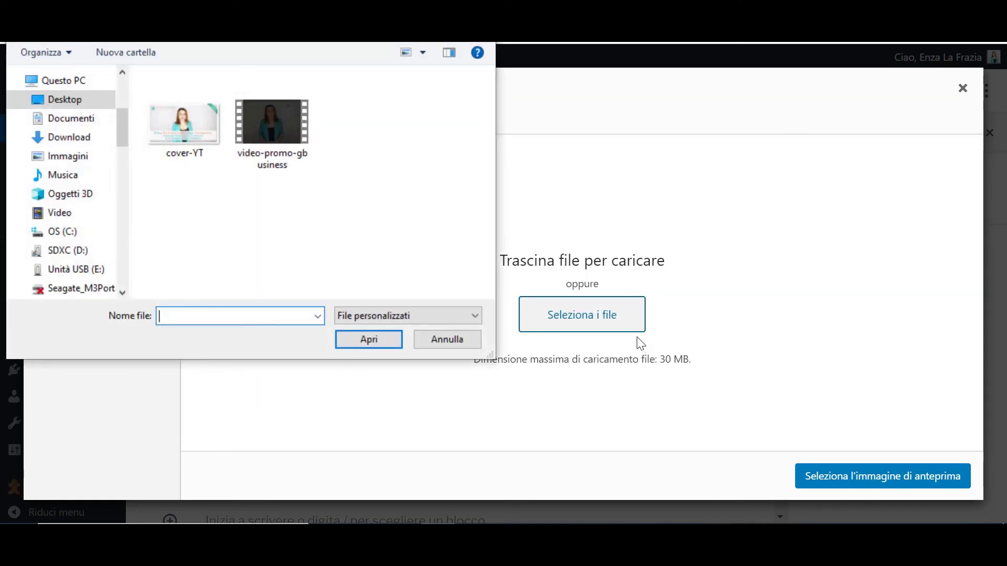
double_click(175, 158)
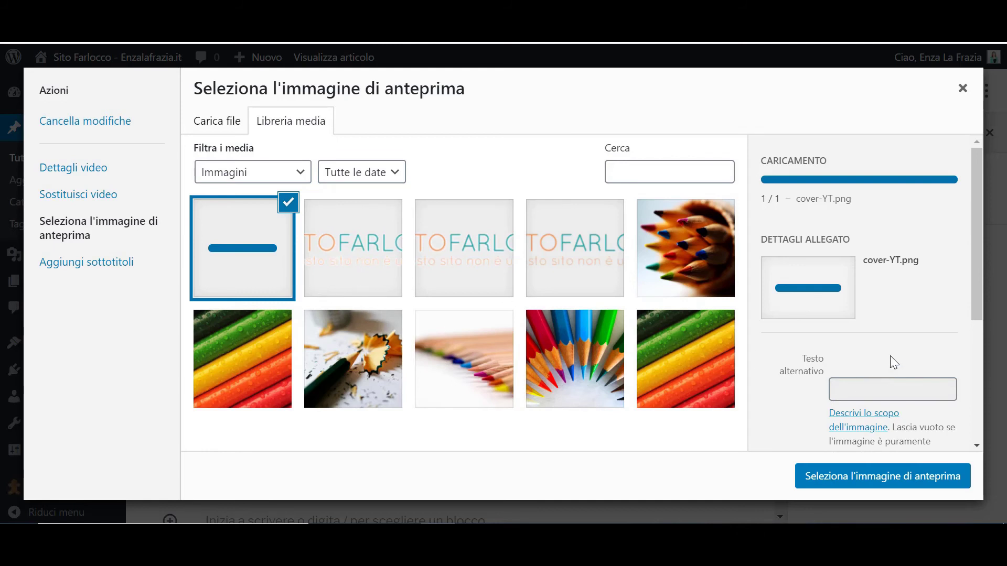
click(856, 482)
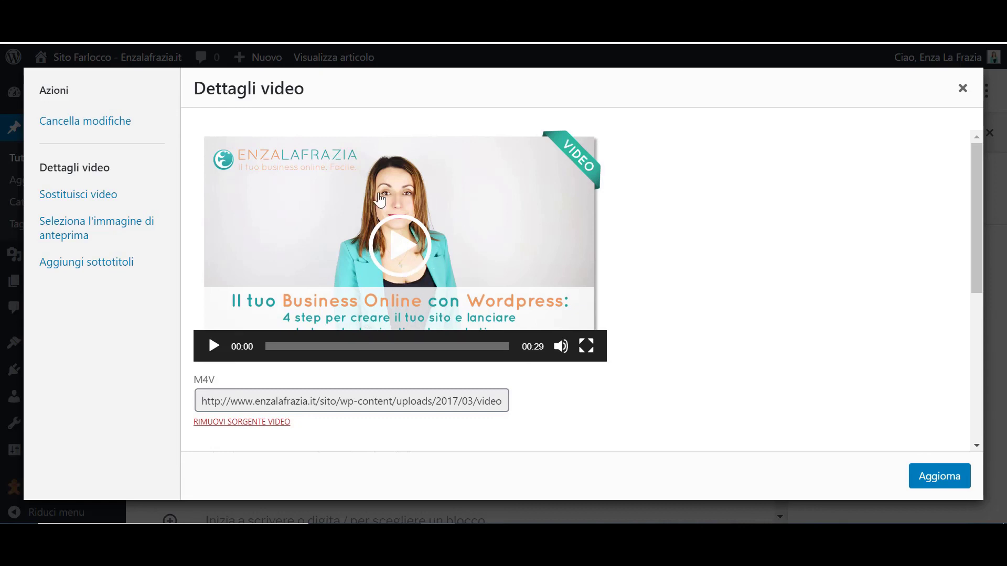
- Remove the poster image from the video and apply the video details to the article
scroll(385, 221, down, 2)
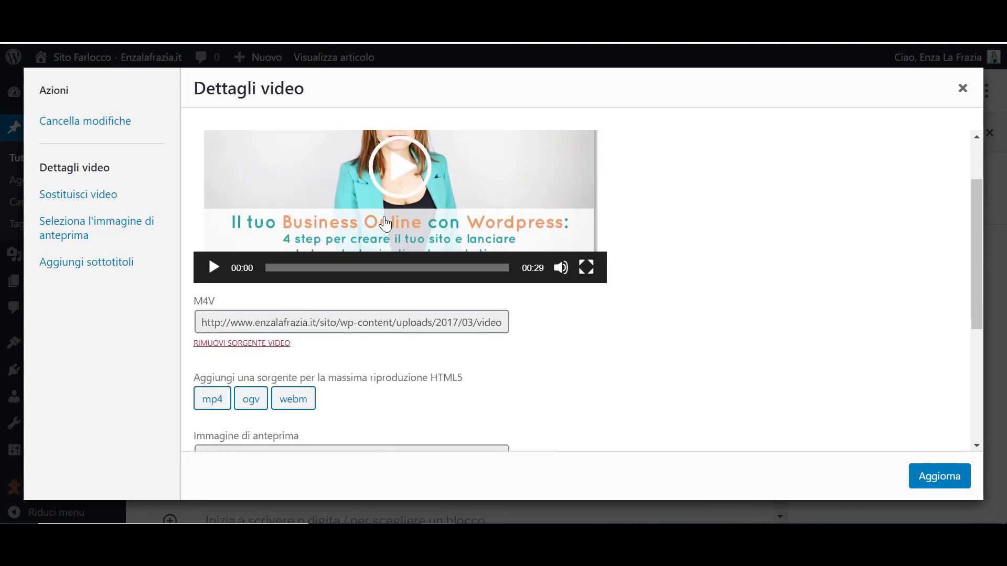
scroll(386, 222, down, 3)
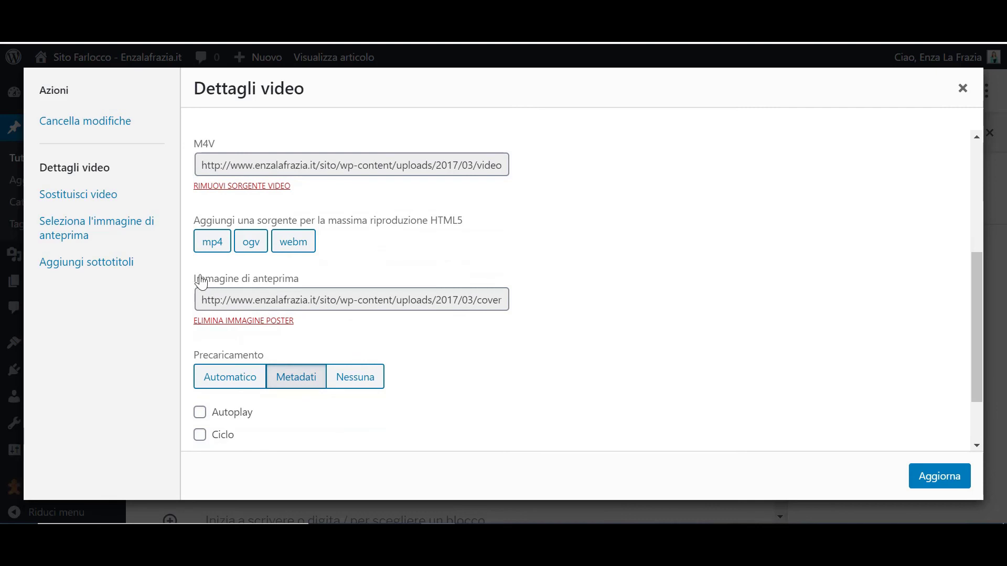
click(261, 323)
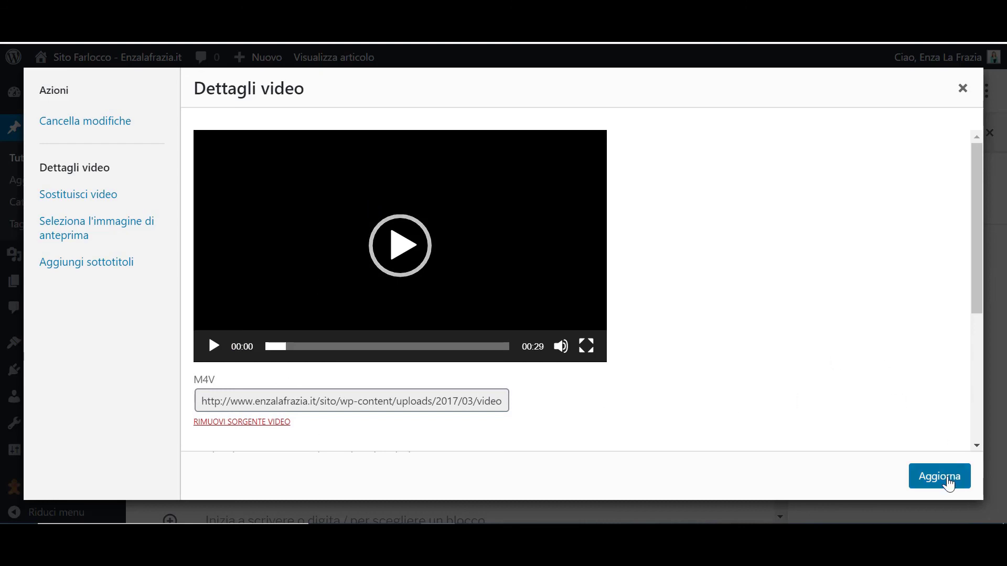
click(939, 476)
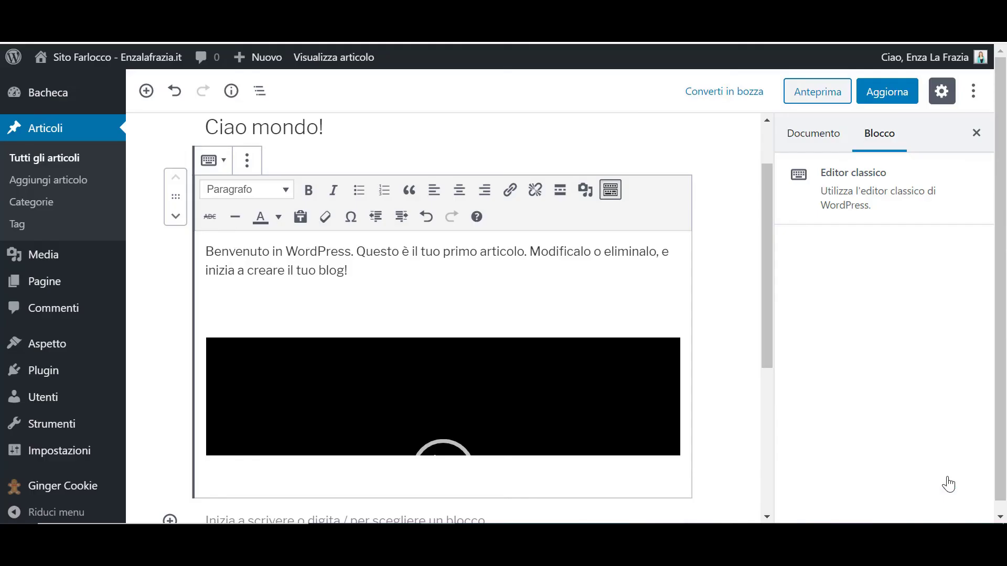